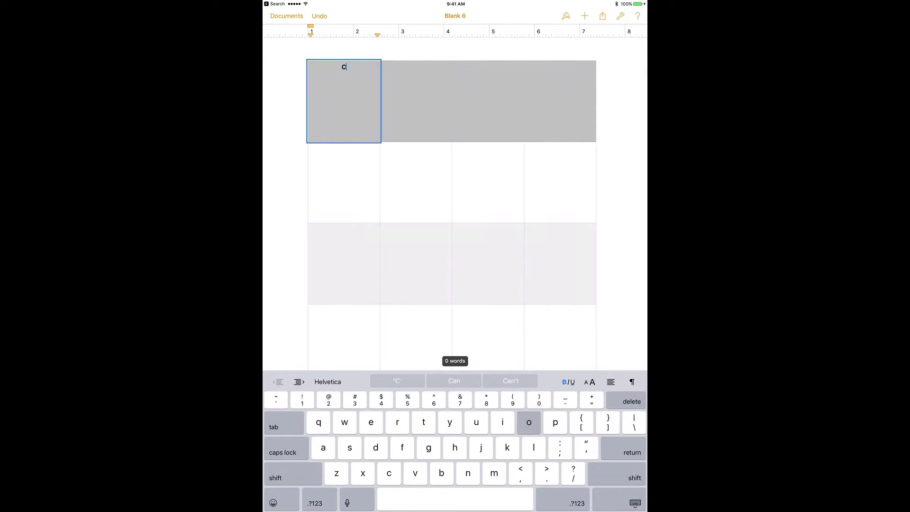
{"action": "type", "text": "orna"}
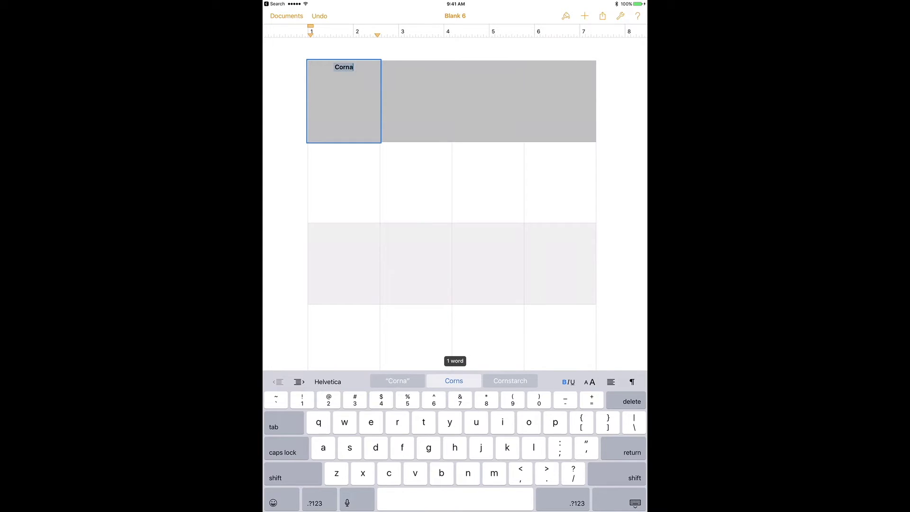
Finish the Cornell Notes title in A1 and insert the AVID logo photo beneath it
{"action": "key", "text": "BackSpace"}
{"action": "type", "text": "ell Notes"}
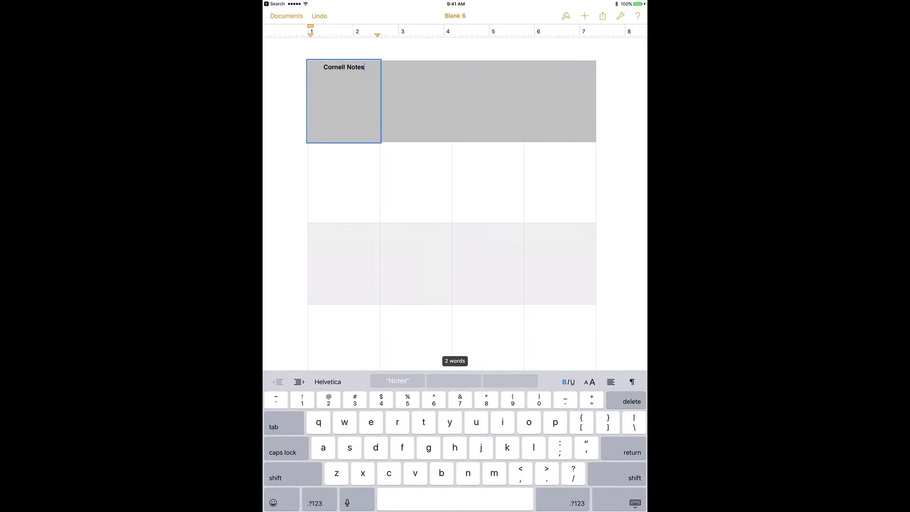
{"action": "key", "text": "Return"}
{"action": "left_click", "coordinate": [584, 16]}
{"action": "left_click", "coordinate": [625, 34]}
{"action": "left_click", "coordinate": [569, 71]}
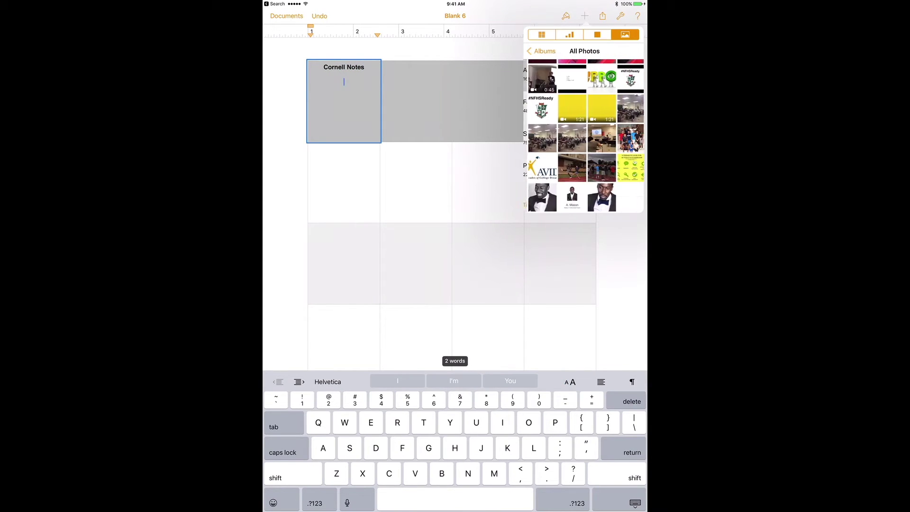
{"action": "left_click", "coordinate": [541, 169]}
Merge cells B1 and C1 into one header cell labelled Topic/Objective:
{"action": "left_click", "coordinate": [415, 101]}
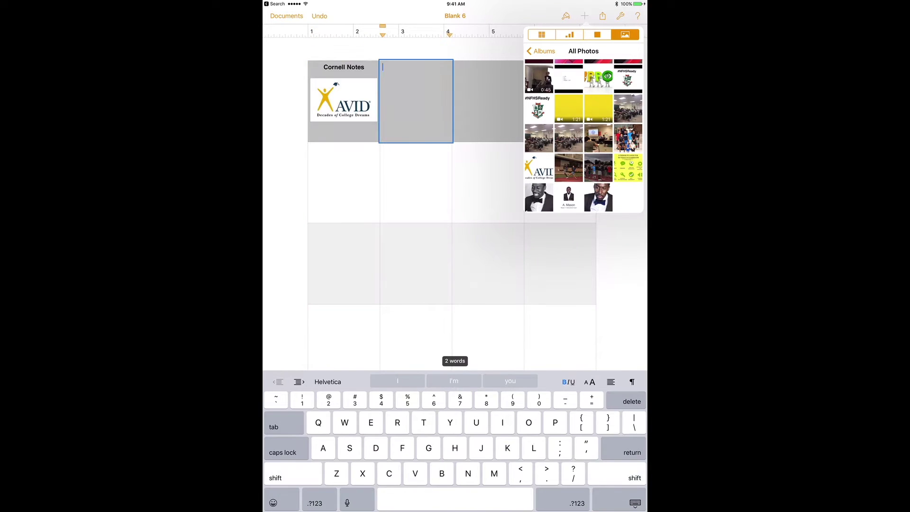
{"action": "left_click_drag", "start_coordinate": [452, 142], "coordinate": [524, 143]}
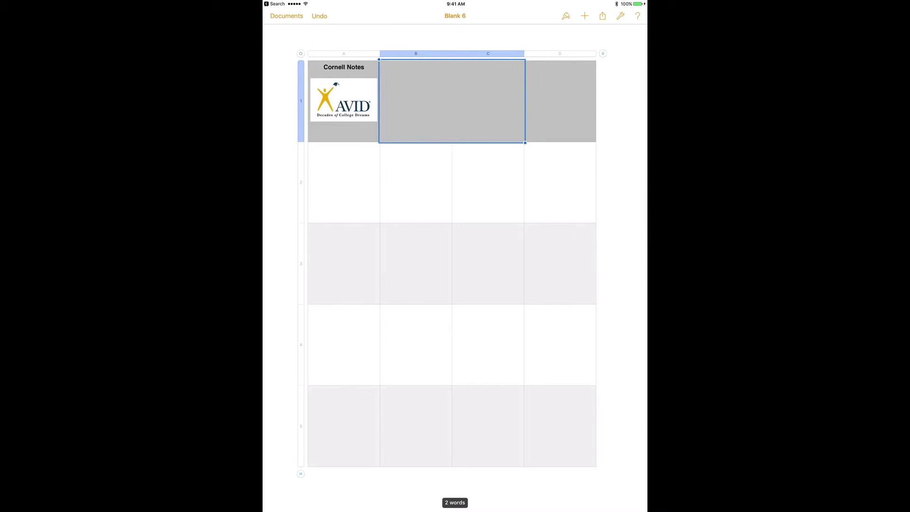
{"action": "left_click", "coordinate": [406, 153]}
{"action": "double_click", "coordinate": [452, 102]}
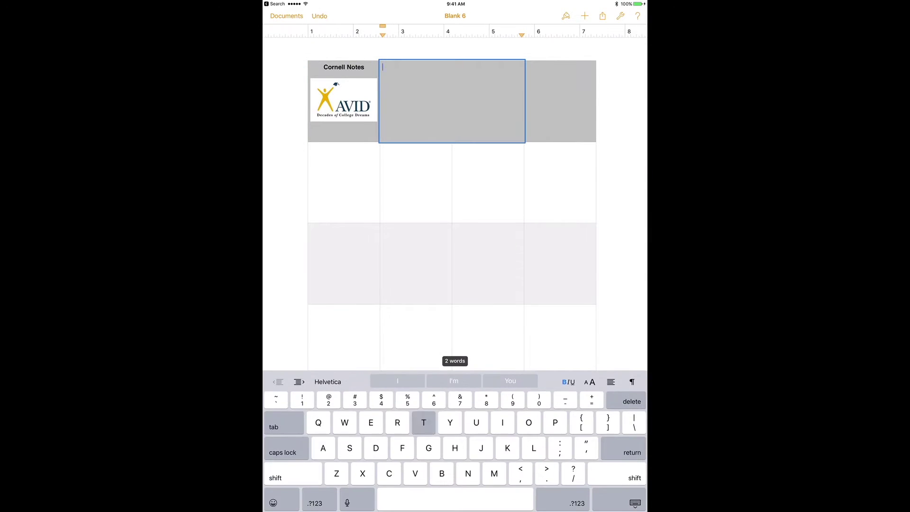
{"action": "type", "text": "Topic/Objective"}
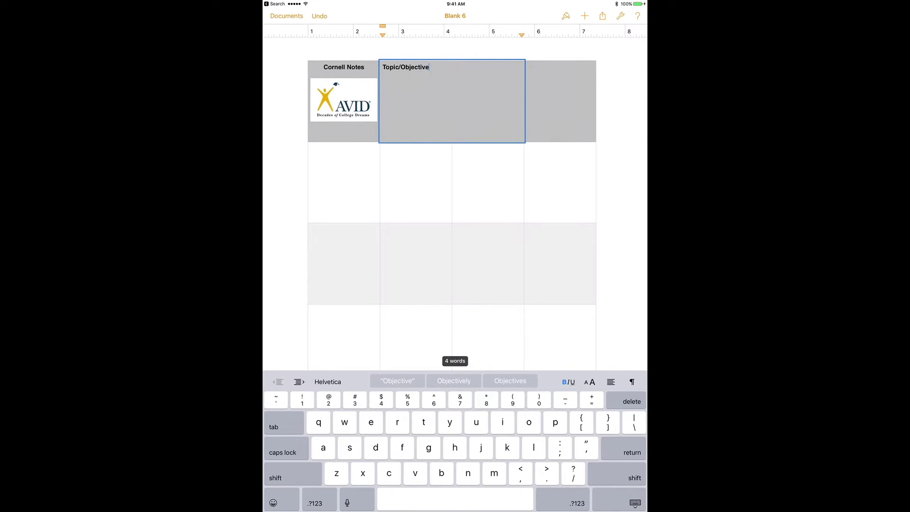
{"action": "type", "text": ":"}
{"action": "key", "text": "Tab"}
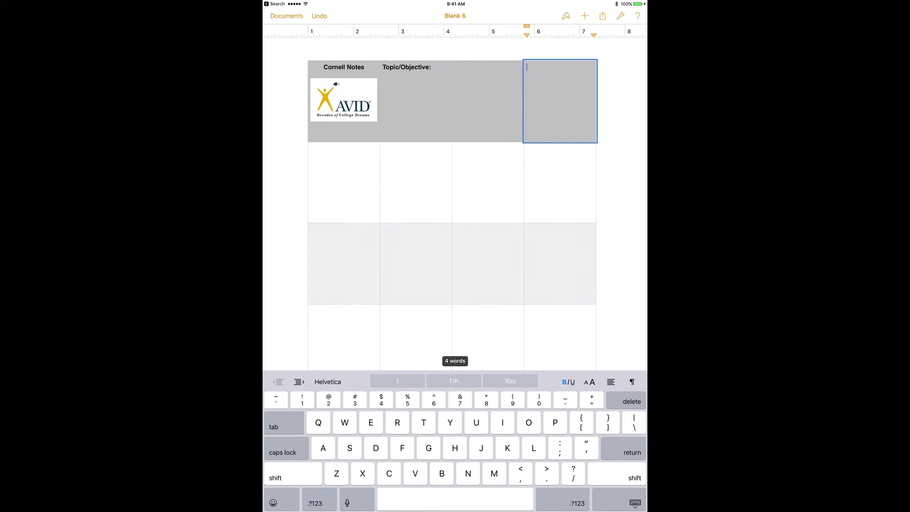
{"action": "type", "text": "Name:"}
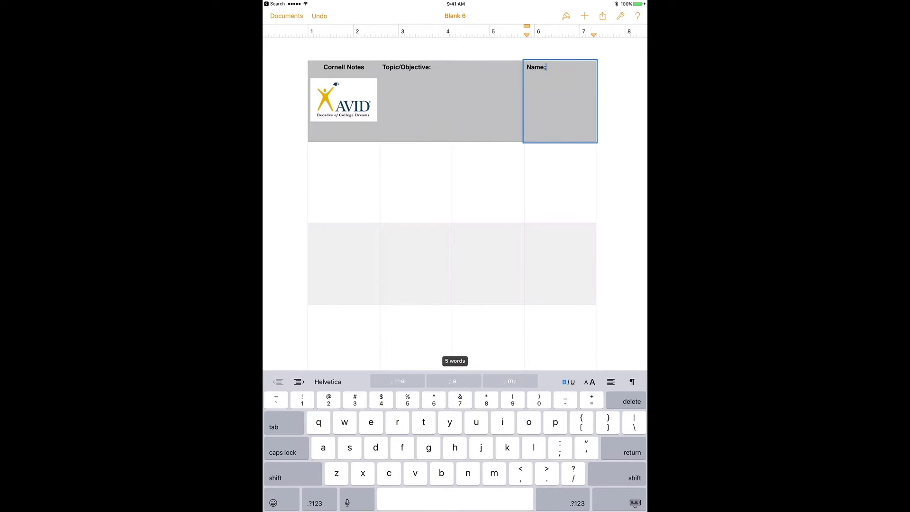
Fill cell D1 with Name:, Class:, Period: and Date: on separate lines
{"action": "key", "text": "Return"}
{"action": "key", "text": "Return"}
{"action": "type", "text": "C"}
{"action": "type", "text": "lass:"}
{"action": "key", "text": "Return"}
{"action": "type", "text": "Pe"}
{"action": "type", "text": "riod"}
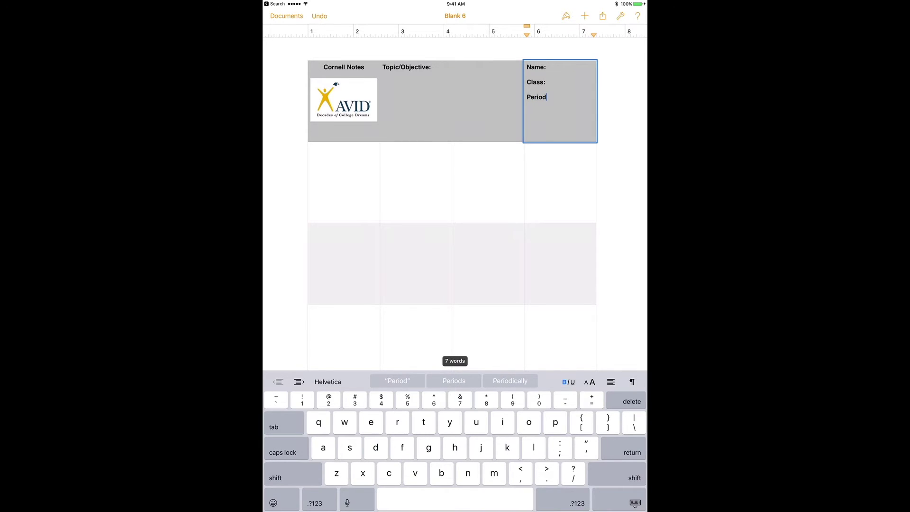
{"action": "type", "text": ":"}
{"action": "key", "text": "Return"}
{"action": "type", "text": "Dat"}
{"action": "type", "text": "e:"}
{"action": "key", "text": "Tab"}
Merge row 2 (A2:D2) into one cell labelled Essential Question:
{"action": "left_click", "coordinate": [635, 502]}
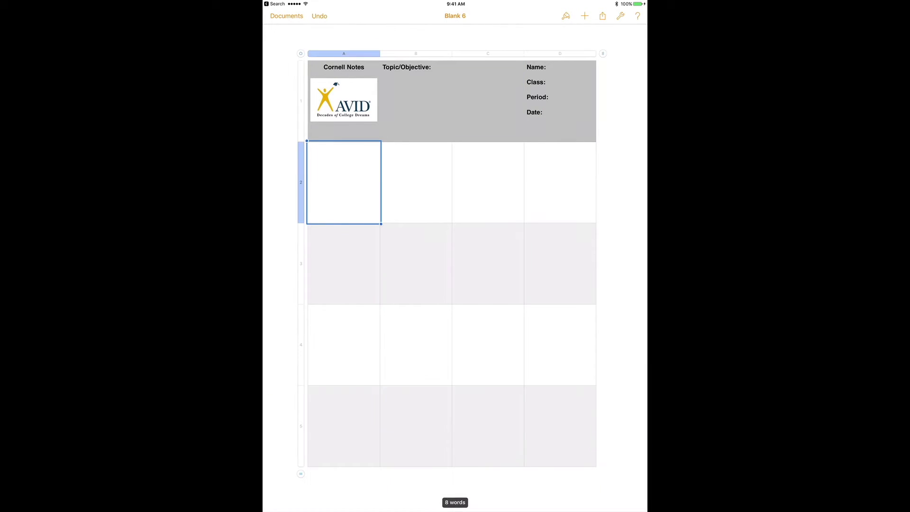
{"action": "left_click_drag", "start_coordinate": [380, 224], "coordinate": [597, 224]}
{"action": "left_click", "coordinate": [450, 129]}
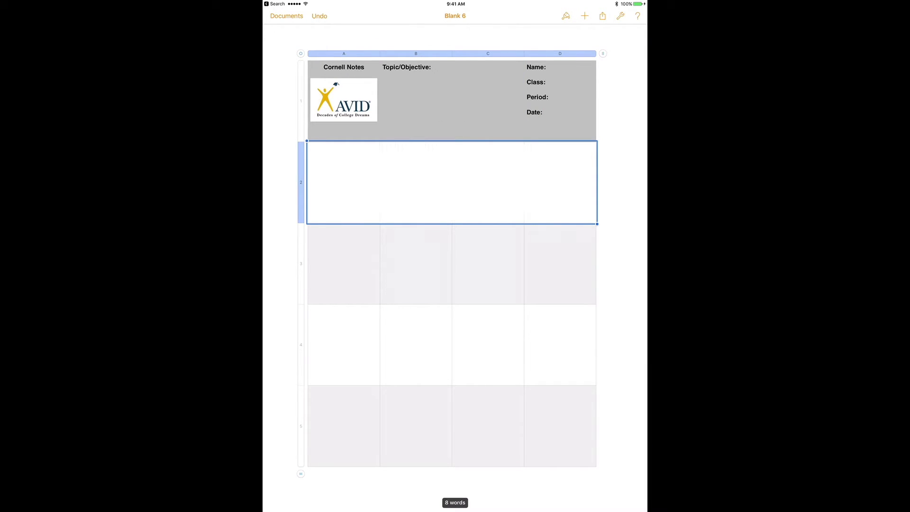
{"action": "left_click", "coordinate": [350, 177]}
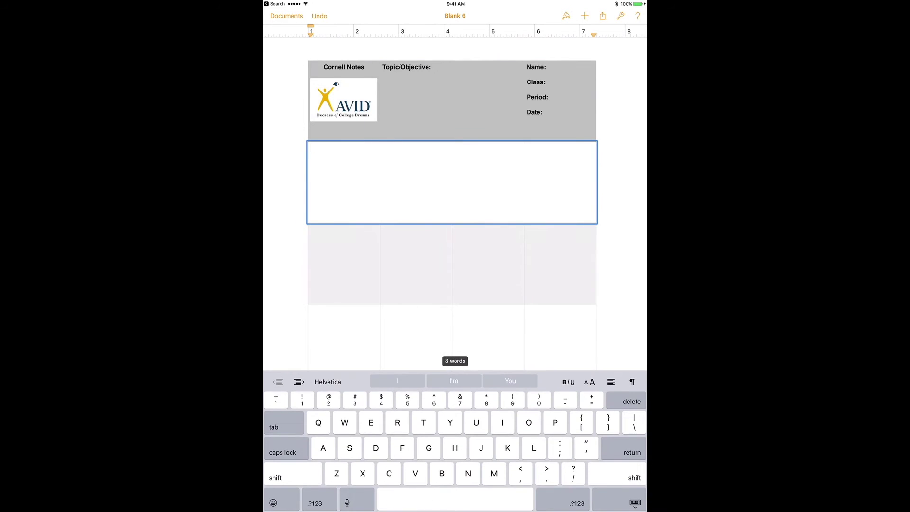
{"action": "left_click", "coordinate": [568, 381]}
{"action": "type", "text": "Essentia"}
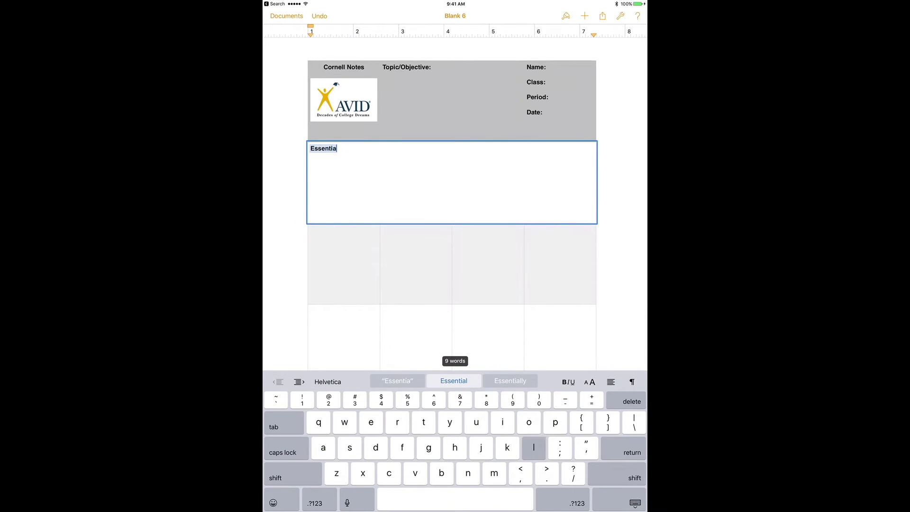
{"action": "type", "text": "l Quest"}
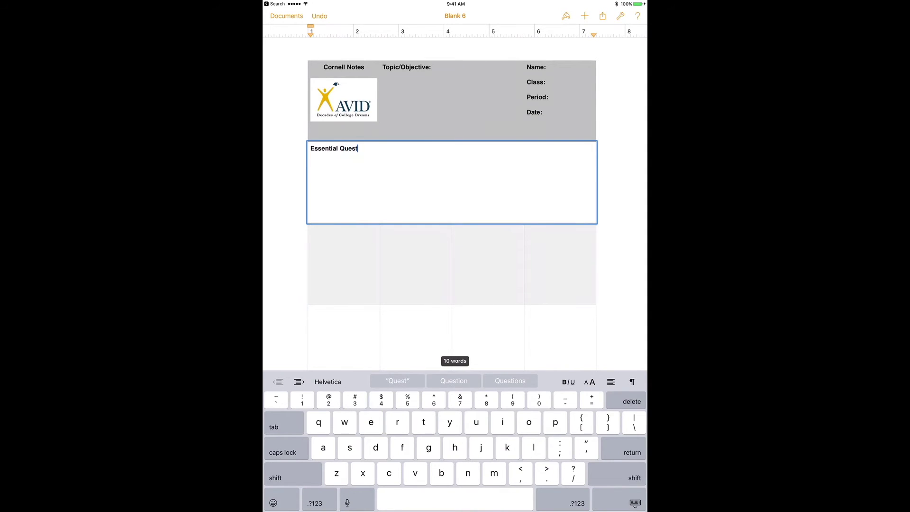
{"action": "type", "text": "ion"}
{"action": "left_click", "coordinate": [635, 502]}
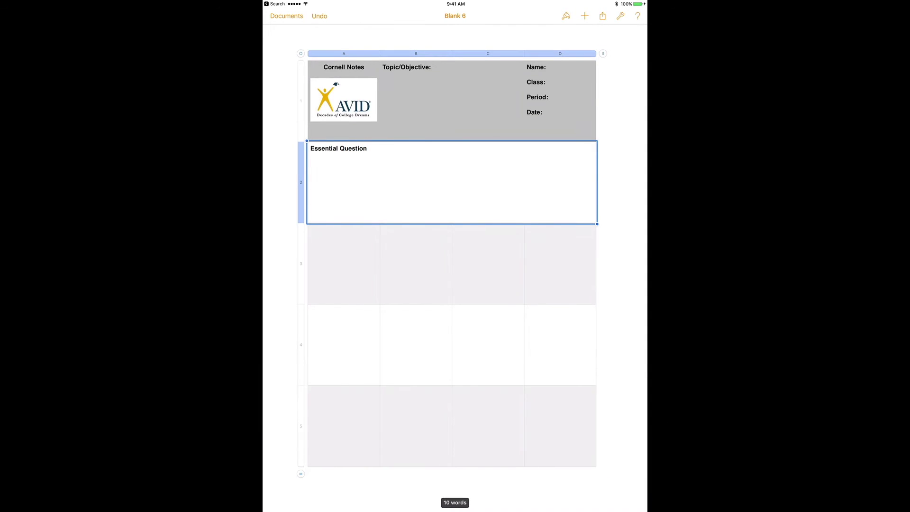
{"action": "left_click", "coordinate": [369, 148]}
{"action": "type", "text": ":"}
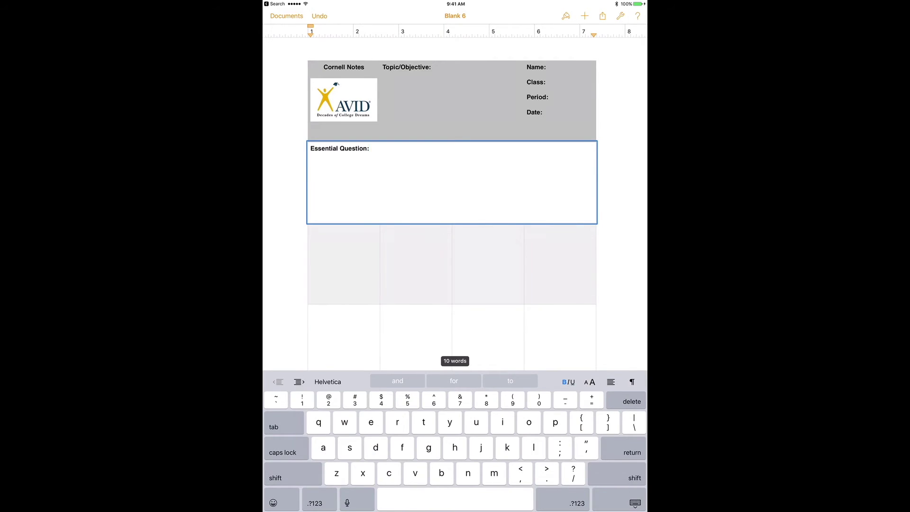
{"action": "left_click", "coordinate": [635, 502]}
Shrink the Essential Question row to a short strip height
{"action": "left_click", "coordinate": [301, 183]}
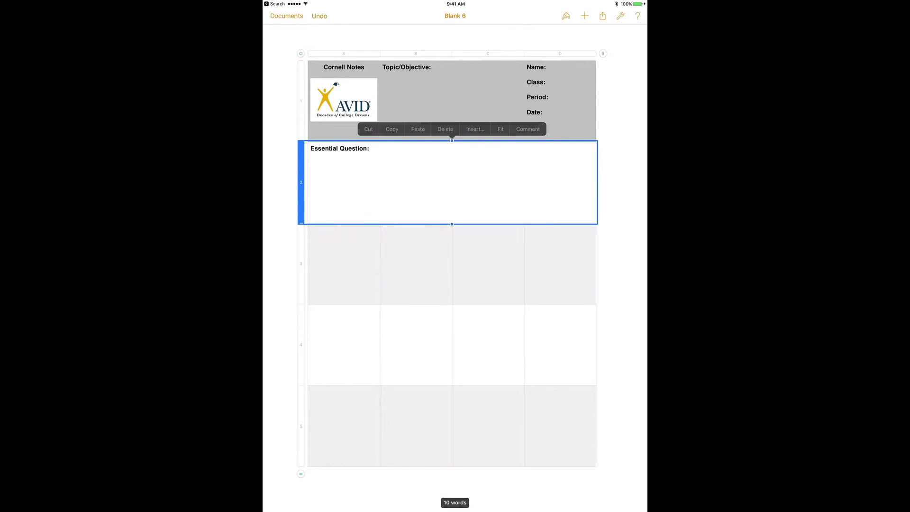
{"action": "left_click_drag", "start_coordinate": [451, 223], "coordinate": [452, 154]}
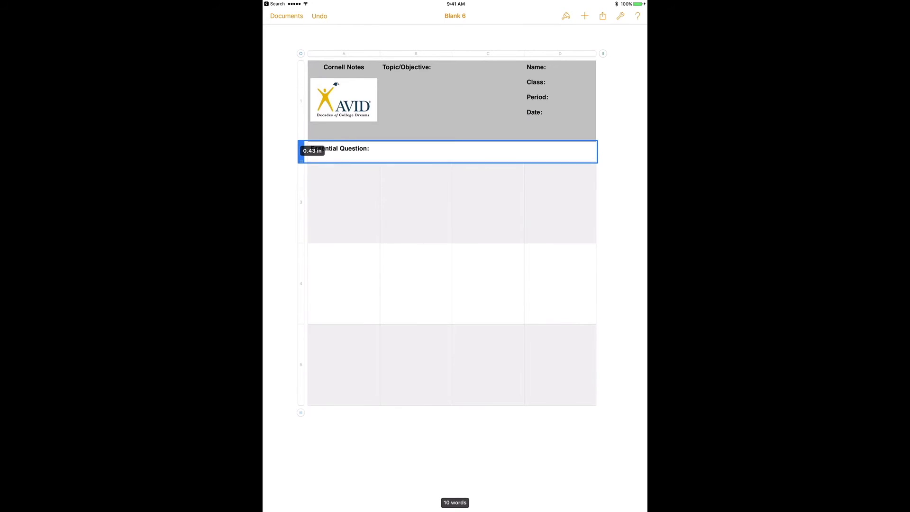
{"action": "left_click_drag", "start_coordinate": [452, 155], "coordinate": [452, 171]}
Merge the bottom row into a full-width cell labelled Summary:
{"action": "left_click", "coordinate": [344, 373]}
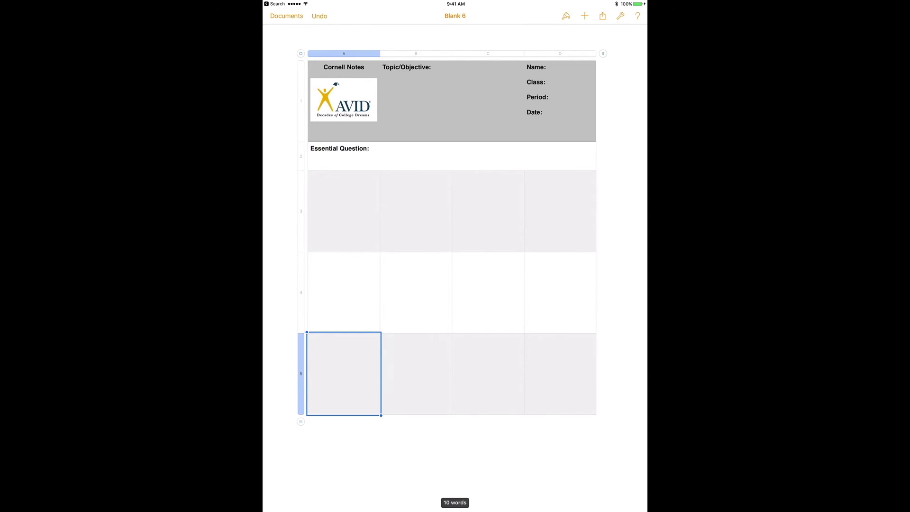
{"action": "left_click_drag", "start_coordinate": [380, 416], "coordinate": [597, 416]}
{"action": "left_click", "coordinate": [432, 372]}
{"action": "left_click", "coordinate": [447, 322]}
{"action": "left_click", "coordinate": [451, 374]}
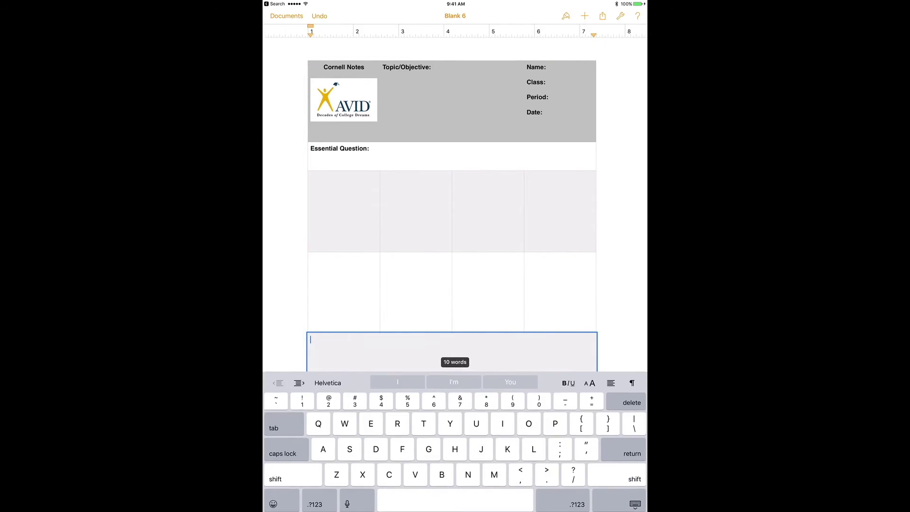
{"action": "type", "text": "Summ"}
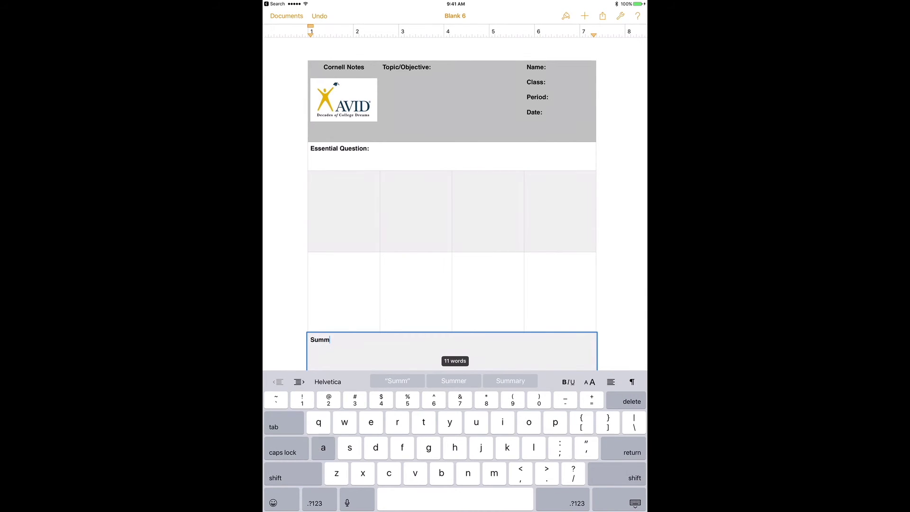
{"action": "type", "text": "ary"}
{"action": "left_click", "coordinate": [635, 502]}
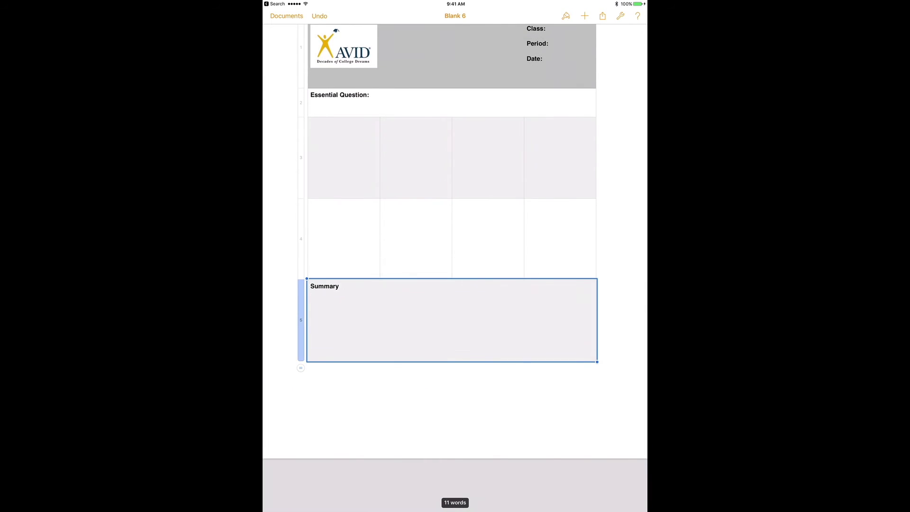
{"action": "left_click", "coordinate": [452, 319]}
{"action": "type", "text": ":"}
Merge cells A3 and A4 into a tall left cell labelled Questions:
{"action": "left_click", "coordinate": [343, 238]}
{"action": "left_click", "coordinate": [344, 158]}
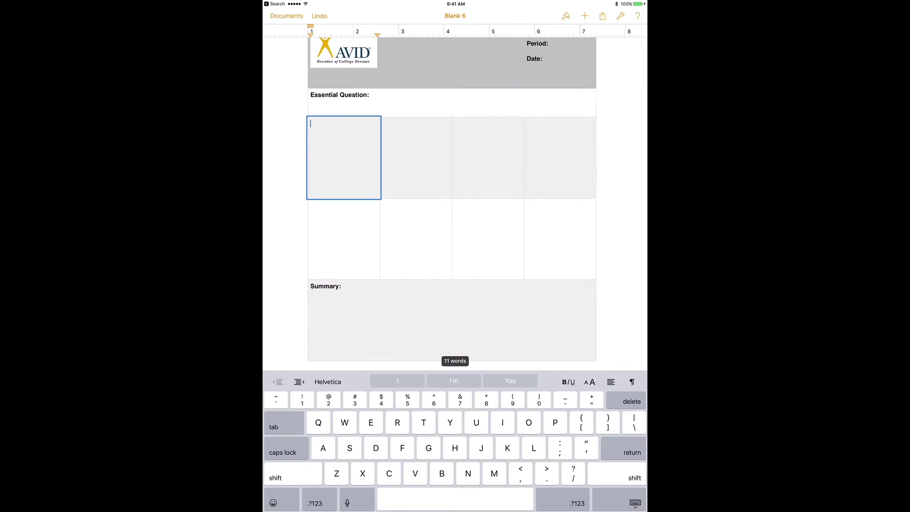
{"action": "left_click", "coordinate": [635, 503]}
{"action": "left_click_drag", "start_coordinate": [381, 252], "coordinate": [381, 333]}
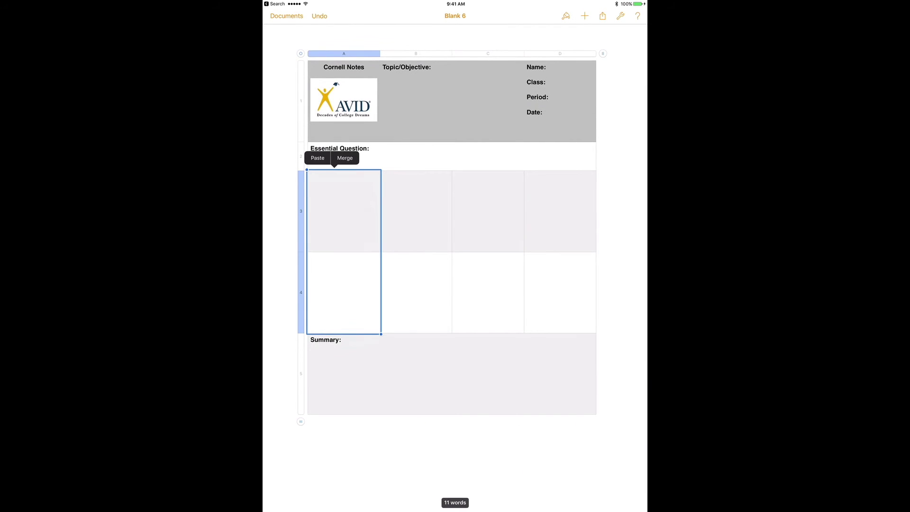
{"action": "left_click", "coordinate": [346, 159]}
{"action": "left_click", "coordinate": [343, 252]}
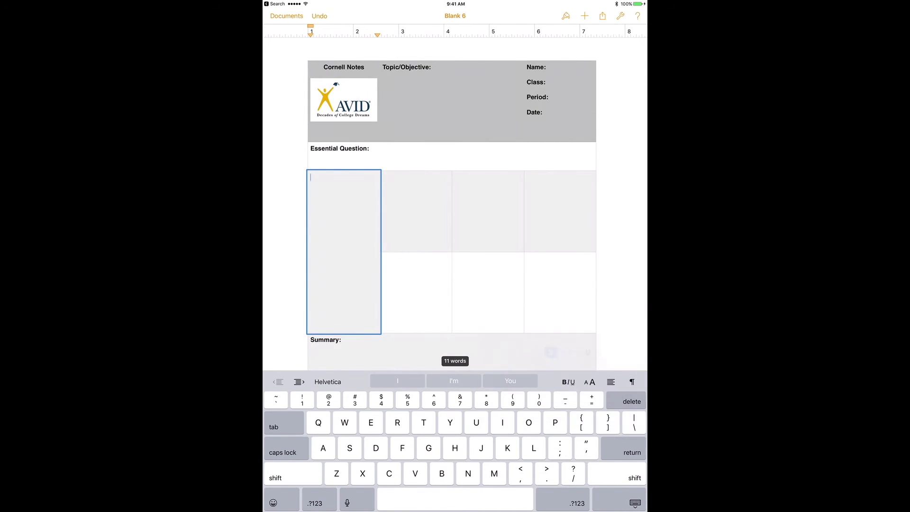
{"action": "type", "text": "Que"}
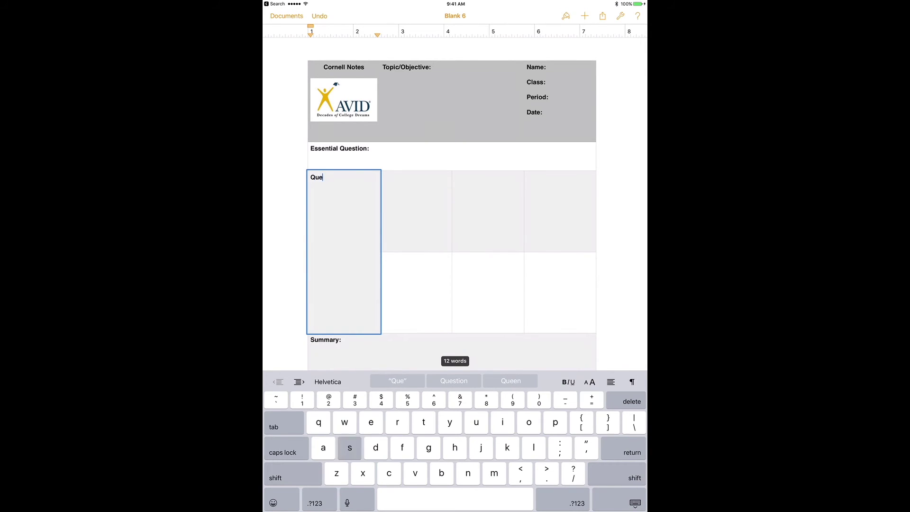
{"action": "type", "text": "stions:"}
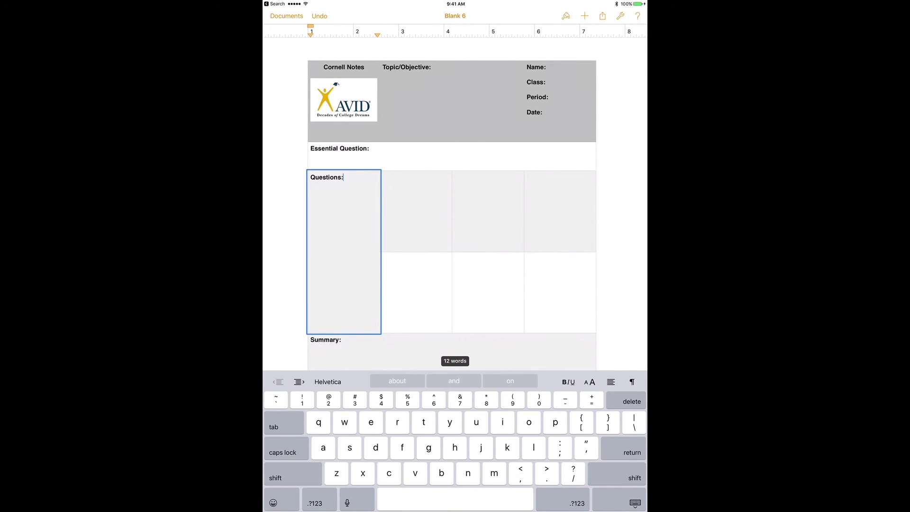
{"action": "key", "text": "Tab"}
Merge B3:D4 into one large area labelled Notes: in bold
{"action": "left_click", "coordinate": [635, 503]}
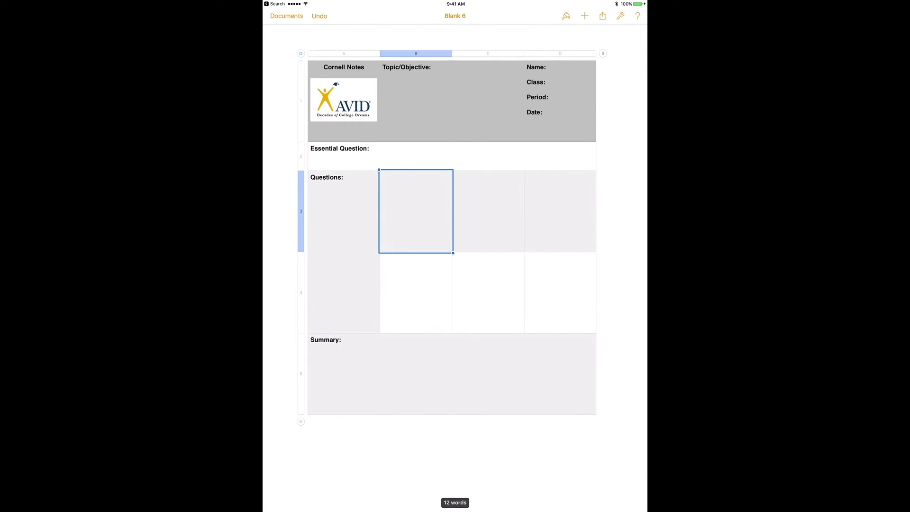
{"action": "mouse_move", "coordinate": [452, 253]}
{"action": "left_mouse_down"}
{"action": "mouse_move", "coordinate": [524, 334]}
{"action": "mouse_move", "coordinate": [597, 335]}
{"action": "left_mouse_up"}
{"action": "left_click", "coordinate": [457, 159]}
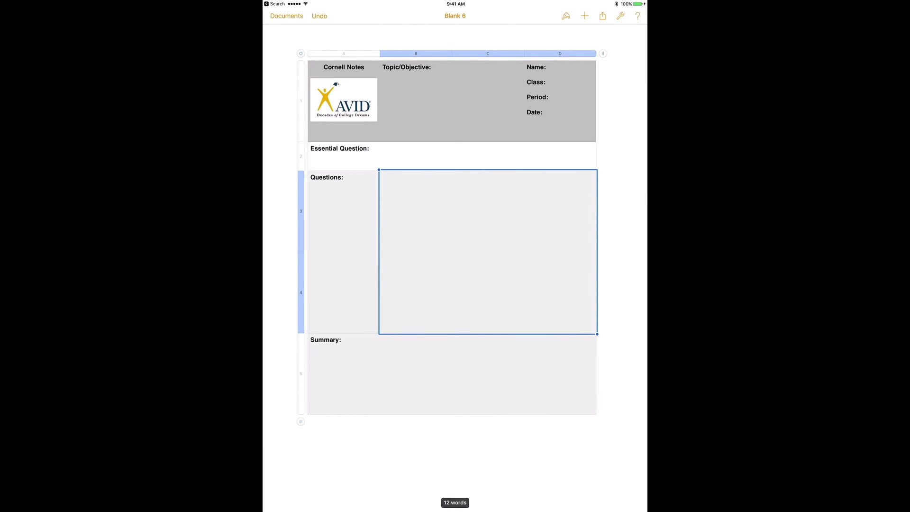
{"action": "left_click", "coordinate": [488, 251]}
{"action": "type", "text": "No"}
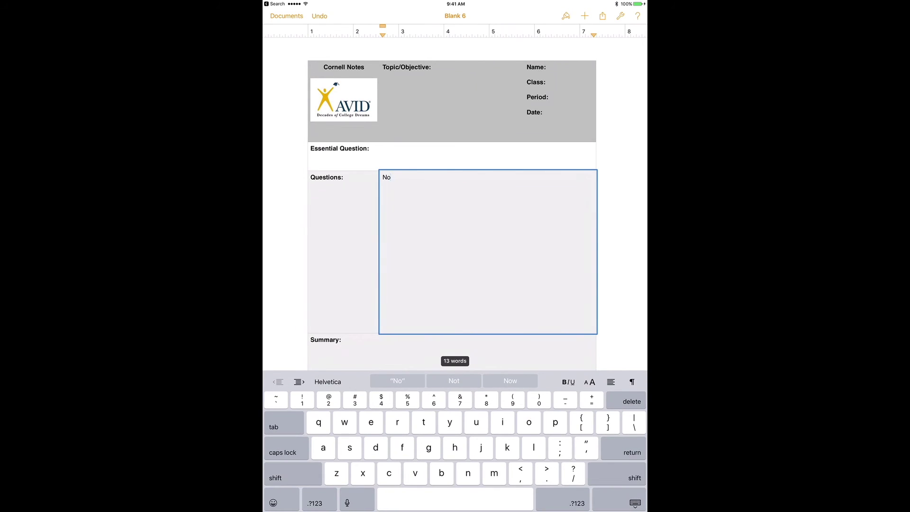
{"action": "key", "text": "BackSpace"}
{"action": "key", "text": "BackSpace"}
{"action": "left_click", "coordinate": [567, 382]}
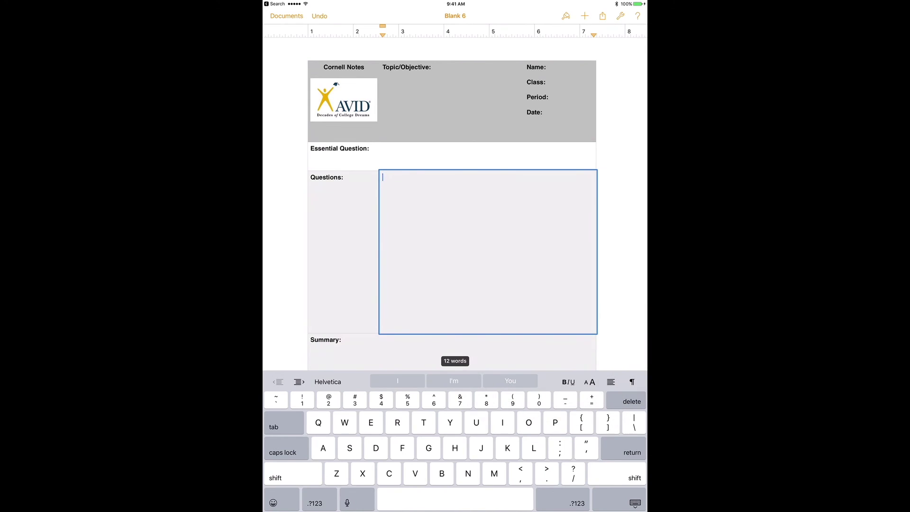
{"action": "type", "text": "N"}
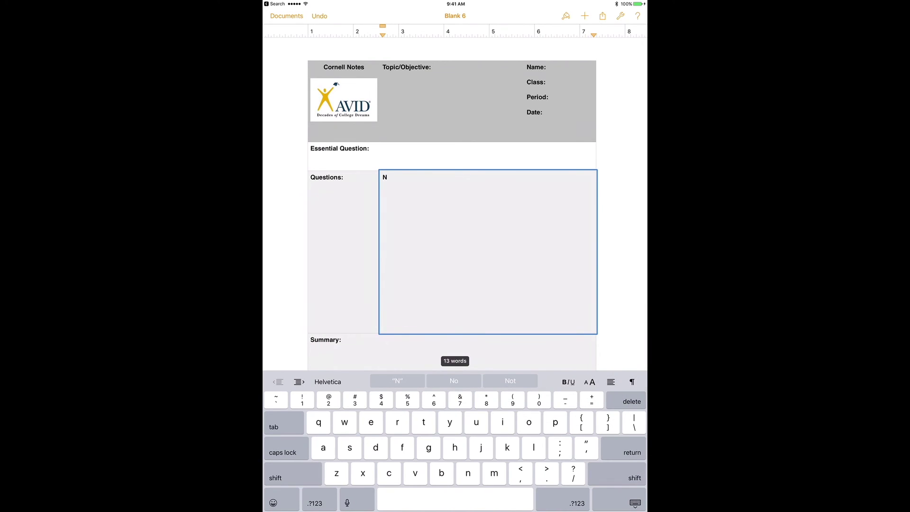
{"action": "type", "text": "otes:"}
{"action": "left_click", "coordinate": [635, 502]}
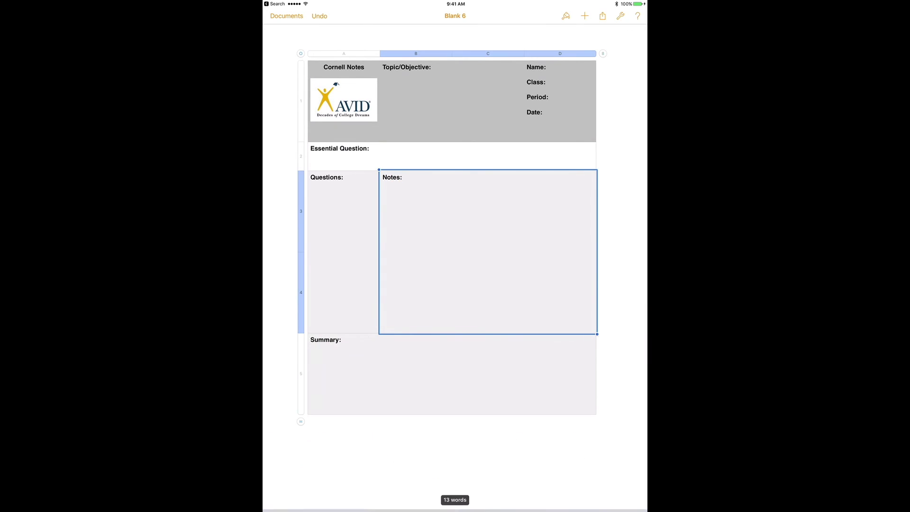
{"action": "left_click", "coordinate": [451, 373]}
Select the whole table and enlarge it slightly from its bottom-right corner
{"action": "left_click", "coordinate": [455, 455]}
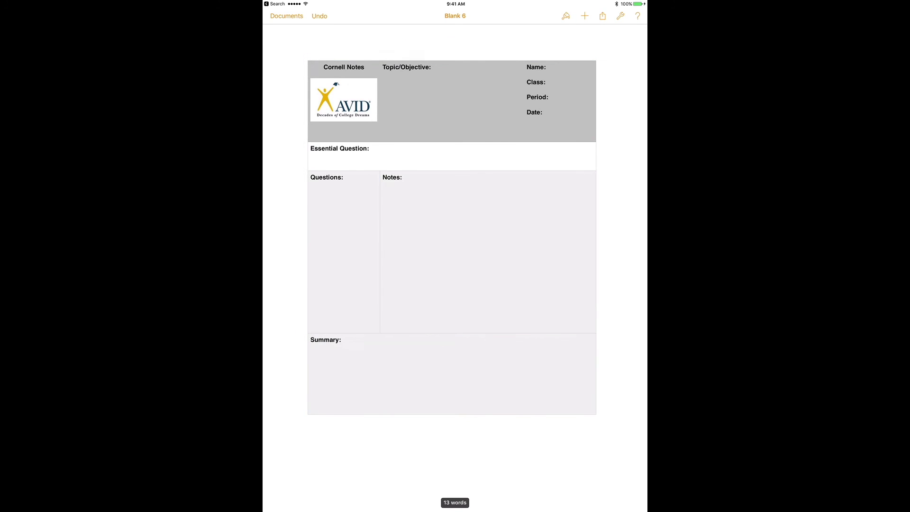
{"action": "left_click", "coordinate": [451, 234]}
{"action": "left_click_drag", "start_coordinate": [596, 413], "coordinate": [601, 427]}
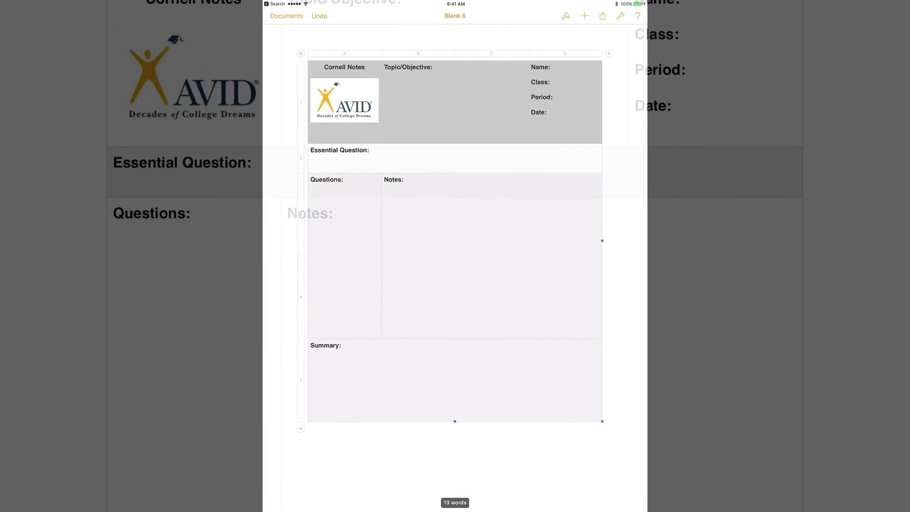